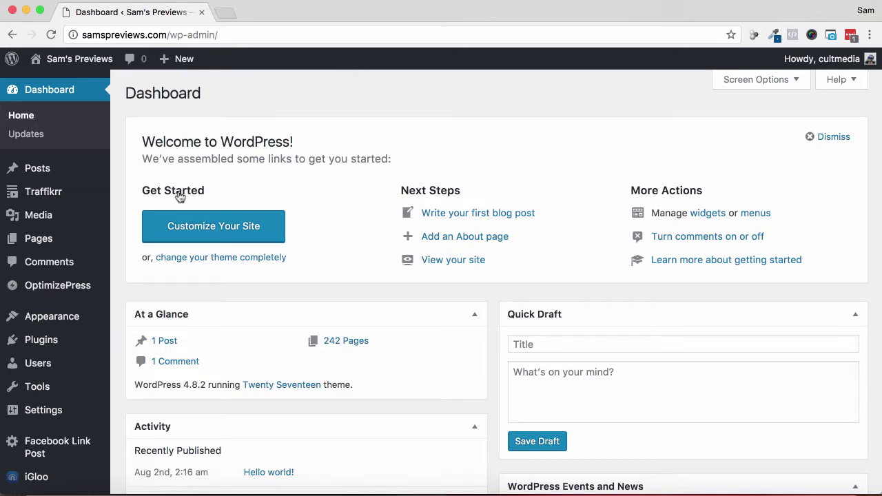
Open the Pop-Under Pro settings page in the WordPress admin.
{"action": "scroll", "coordinate": [72, 283], "scroll_direction": "down", "scroll_amount": 2}
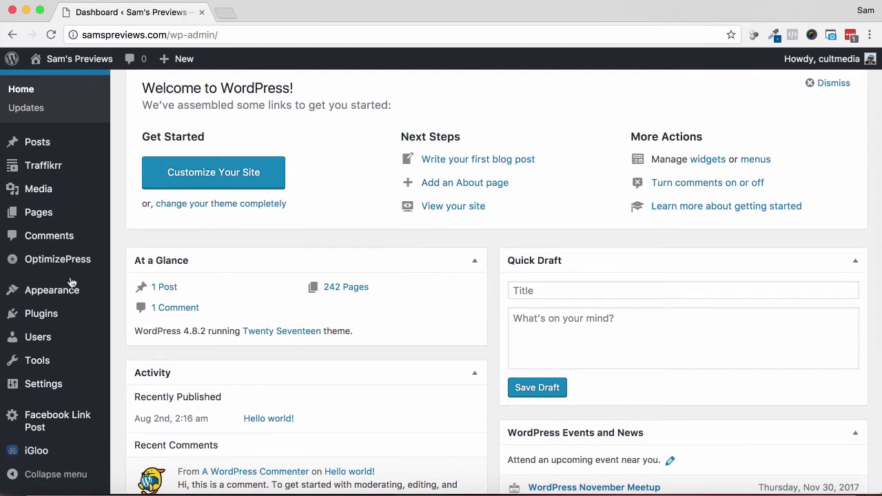
{"action": "scroll", "coordinate": [69, 290], "scroll_direction": "down", "scroll_amount": 1}
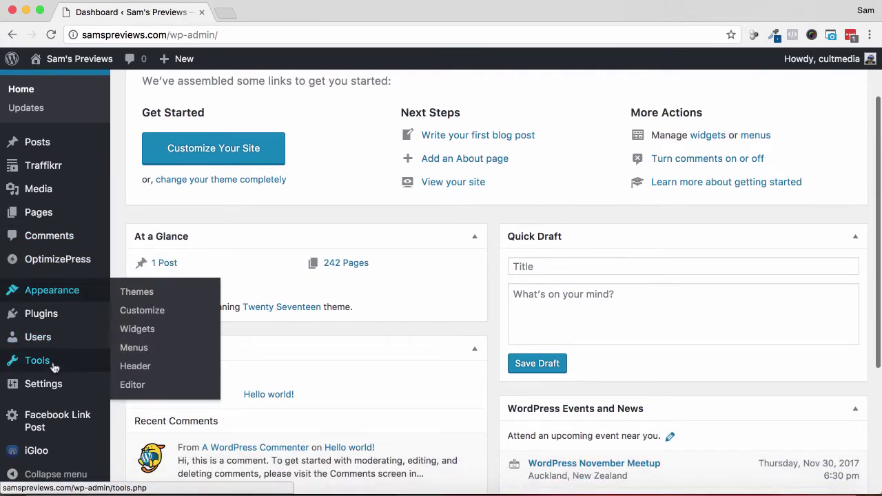
{"action": "mouse_move", "coordinate": [54, 387]}
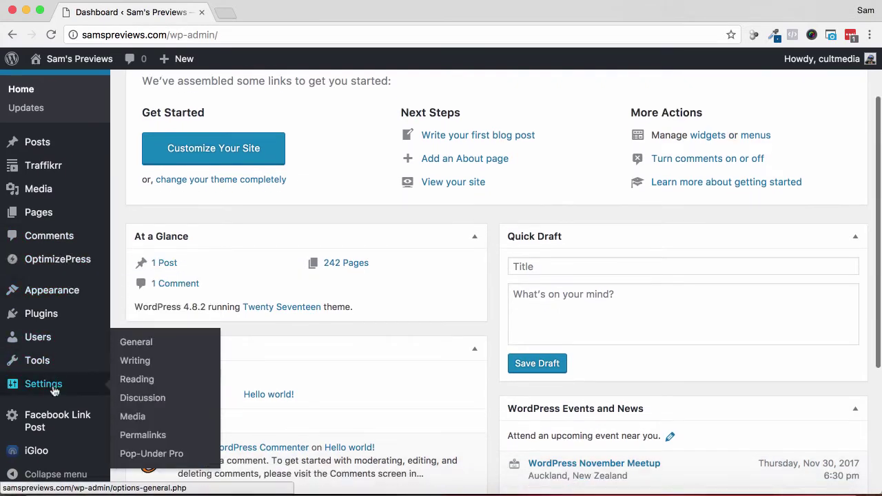
{"action": "left_click", "coordinate": [162, 458]}
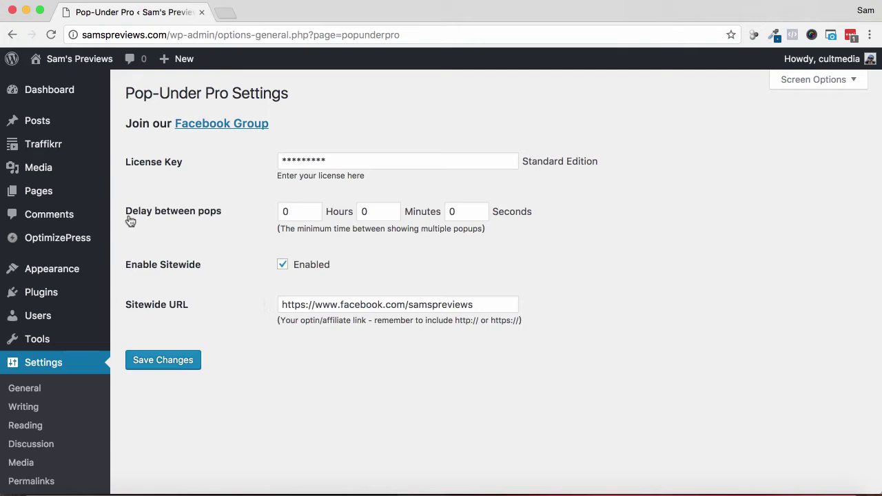
Open the posts list in a new browser tab and view the published "Hello world!" post.
{"action": "mouse_move", "coordinate": [50, 119]}
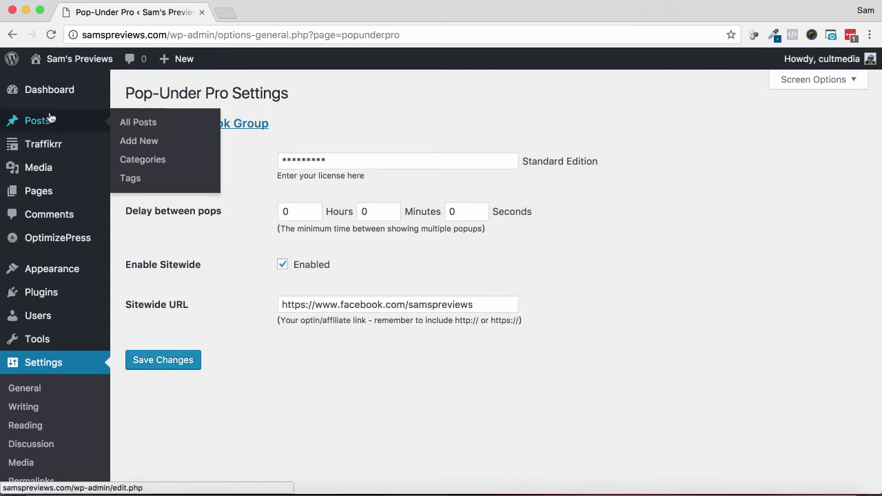
{"action": "right_click", "coordinate": [50, 120]}
{"action": "left_click", "coordinate": [69, 117]}
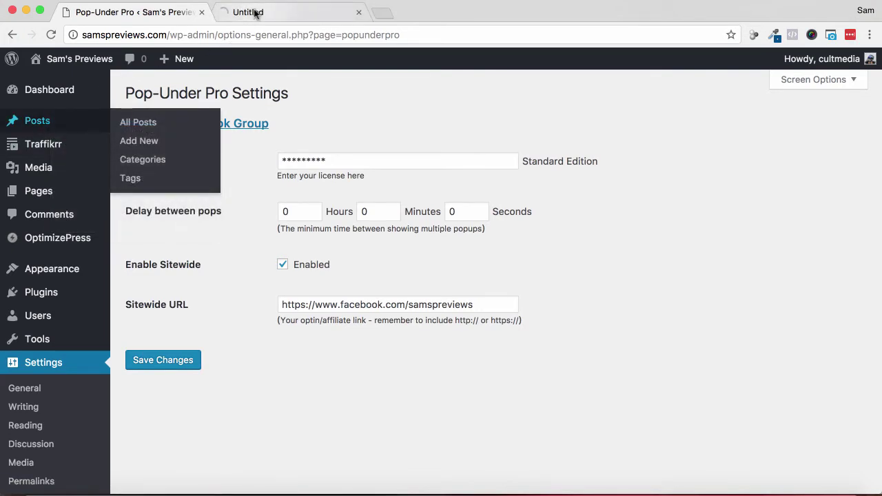
{"action": "left_click", "coordinate": [255, 13]}
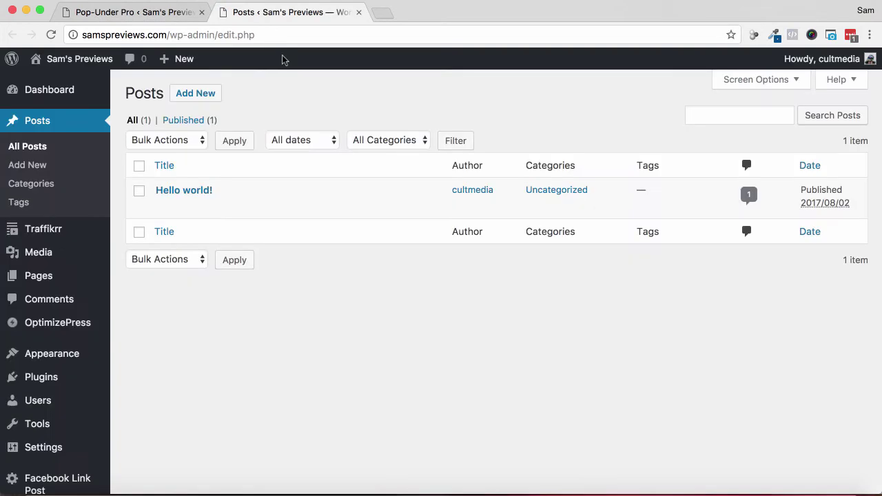
{"action": "mouse_move", "coordinate": [211, 205]}
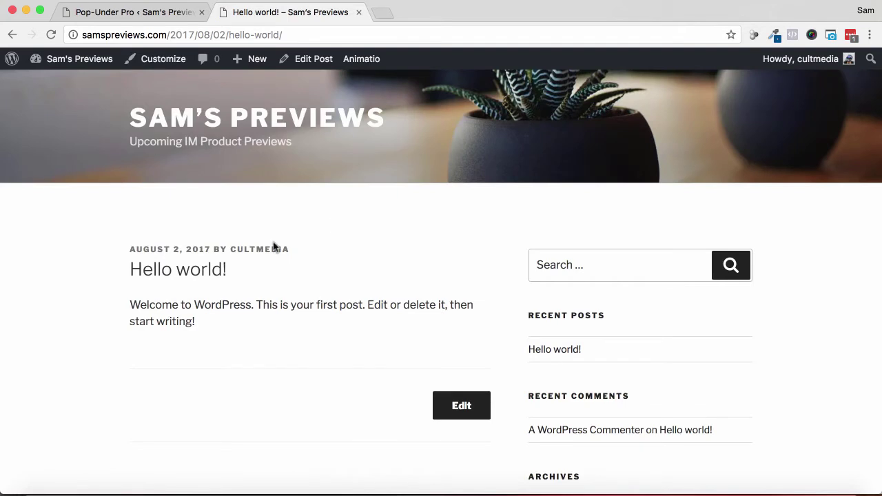
Test the sitewide pop-under by following the "Hello world!" recent post link, and check the page loaded in the original tab.
{"action": "scroll", "coordinate": [366, 227], "scroll_direction": "down", "scroll_amount": 4}
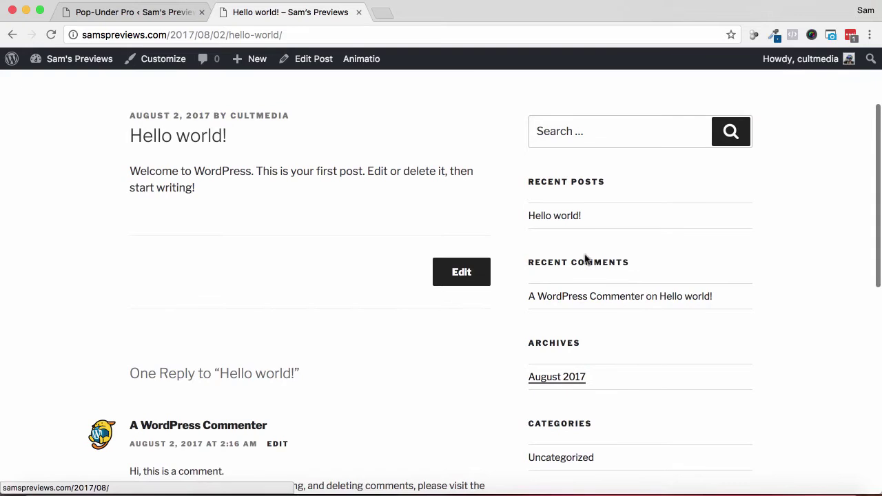
{"action": "left_click", "coordinate": [561, 219]}
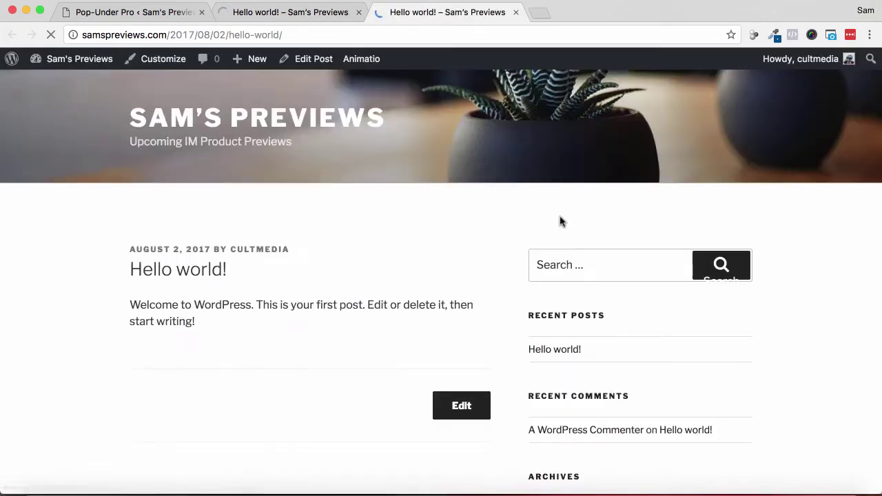
{"action": "left_click", "coordinate": [322, 15]}
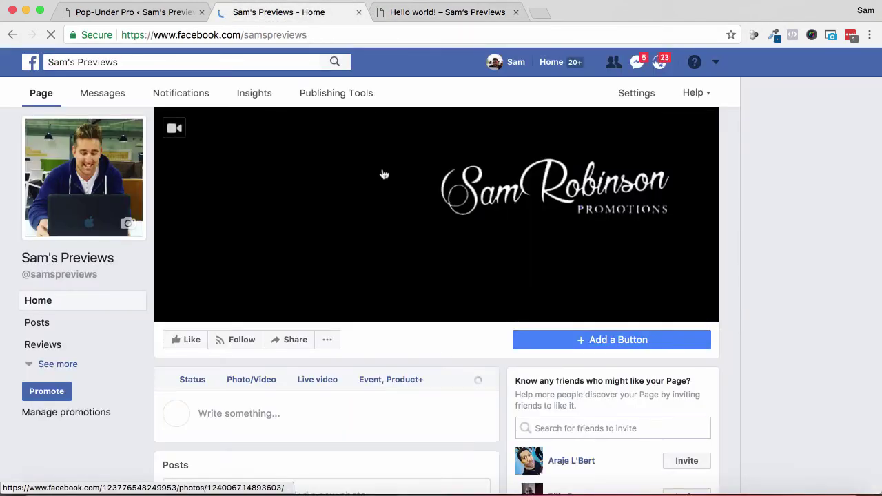
Return to the Pop-Under Pro settings and select the entire Sitewide URL.
{"action": "left_click", "coordinate": [159, 17]}
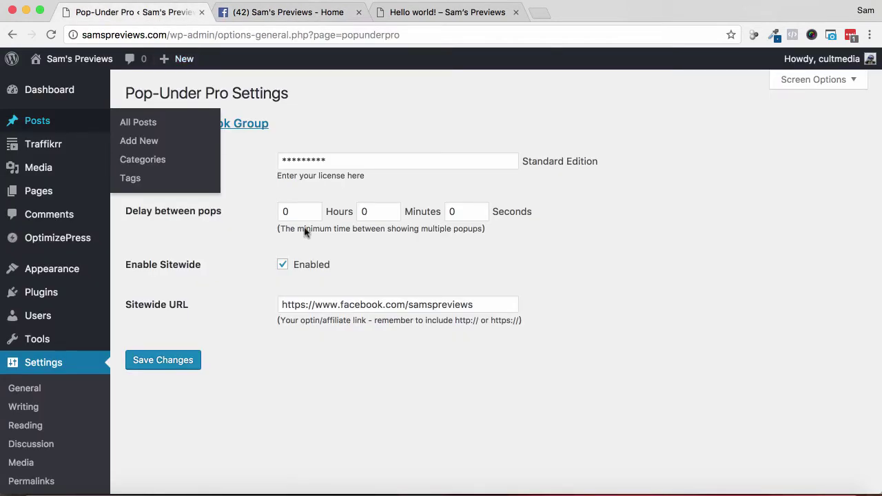
{"action": "left_click", "coordinate": [476, 304]}
{"action": "triple_click", "coordinate": [431, 303]}
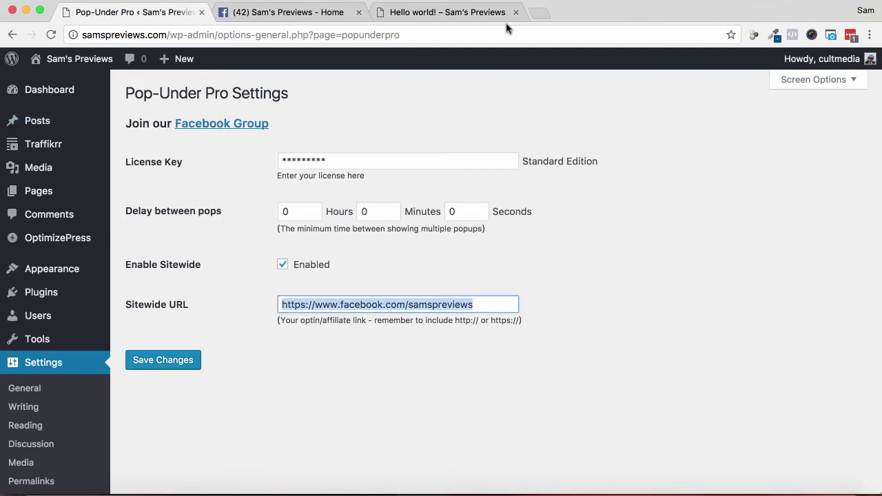
Open samspreviews.com/videoreel in a new tab and copy the link address of "Access The Early Bird Special Now!".
{"action": "left_click", "coordinate": [539, 16]}
{"action": "type", "text": "sam"}
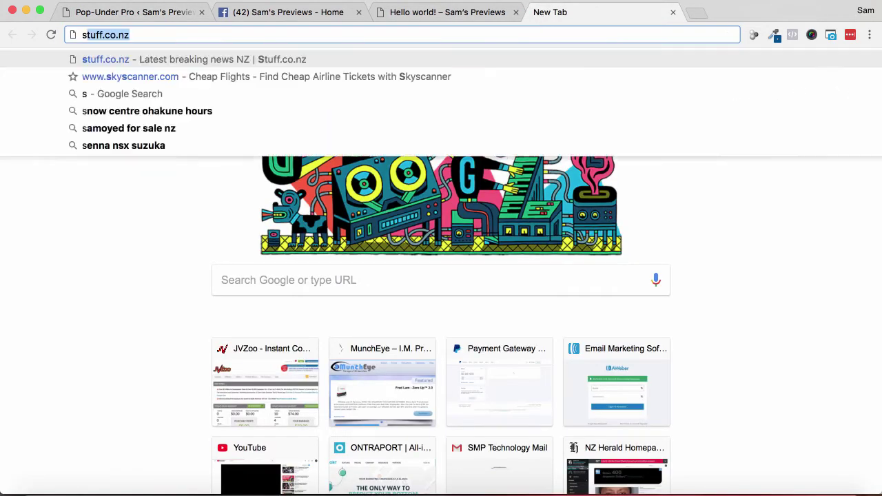
{"action": "type", "text": "spreviews.com/videoreel"}
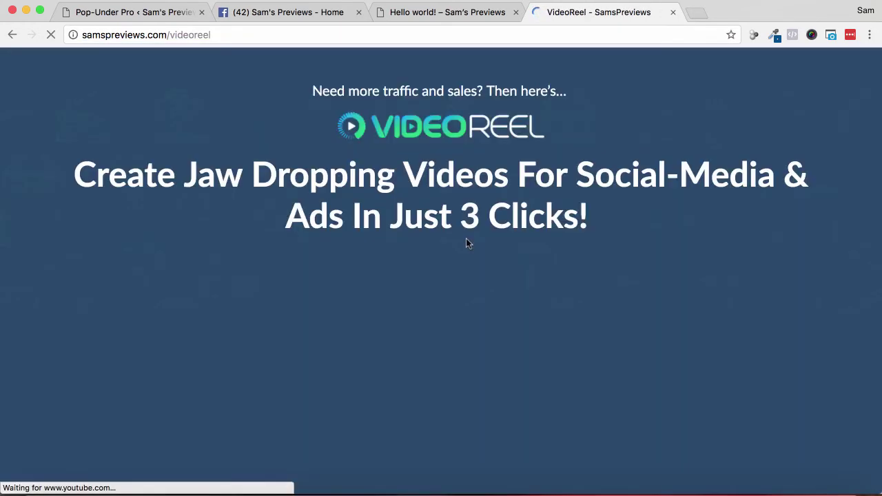
{"action": "scroll", "coordinate": [482, 238], "scroll_direction": "down", "scroll_amount": 4}
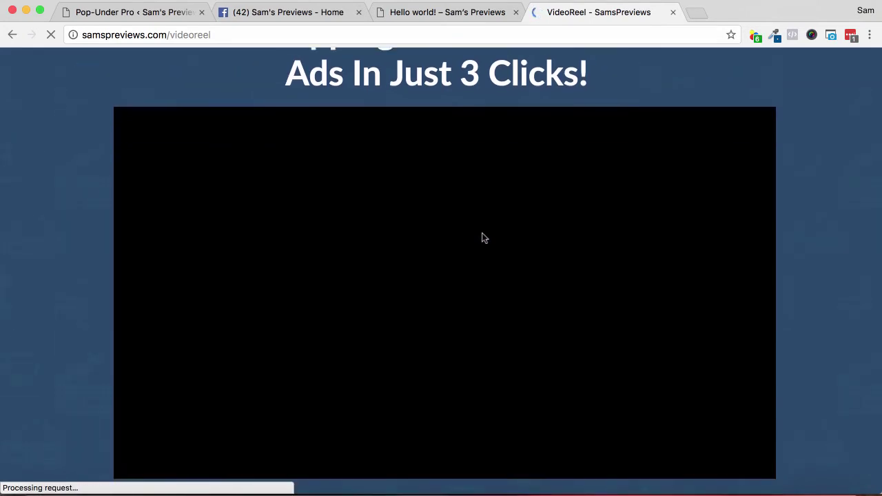
{"action": "scroll", "coordinate": [484, 240], "scroll_direction": "down", "scroll_amount": 5}
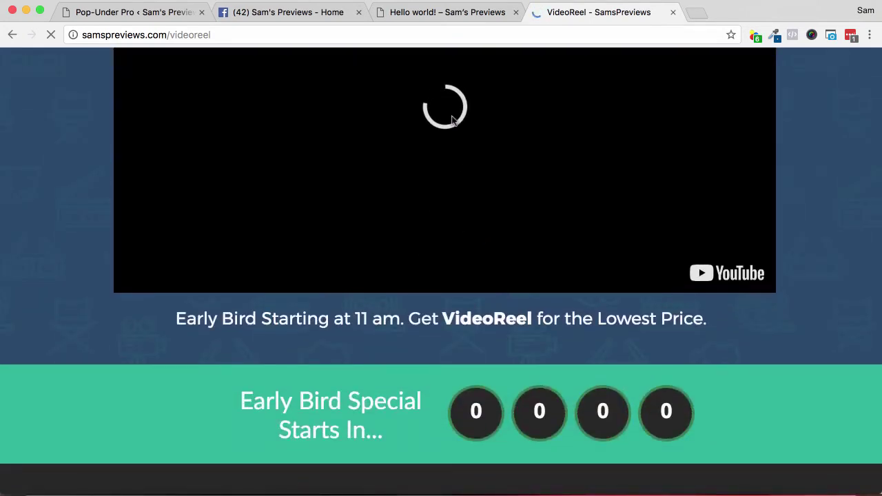
{"action": "scroll", "coordinate": [452, 119], "scroll_direction": "down", "scroll_amount": 10}
{"action": "scroll", "coordinate": [452, 120], "scroll_direction": "down", "scroll_amount": 2}
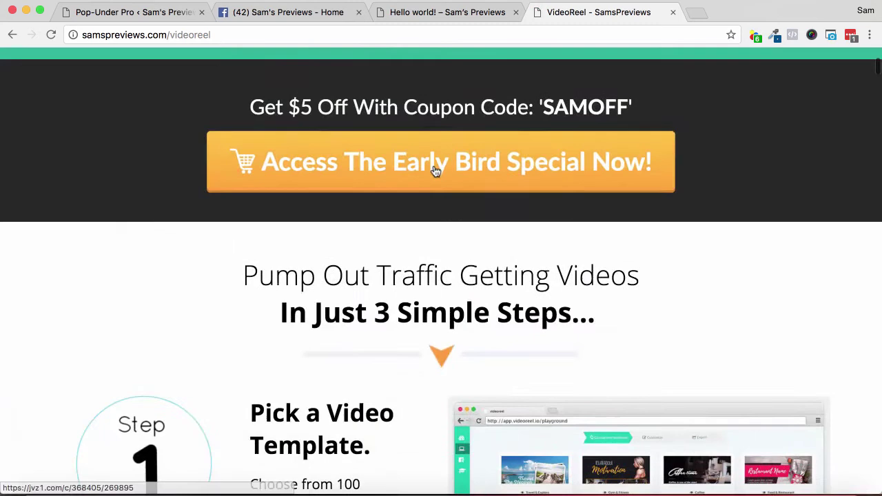
{"action": "right_click", "coordinate": [435, 169]}
{"action": "left_click", "coordinate": [479, 233]}
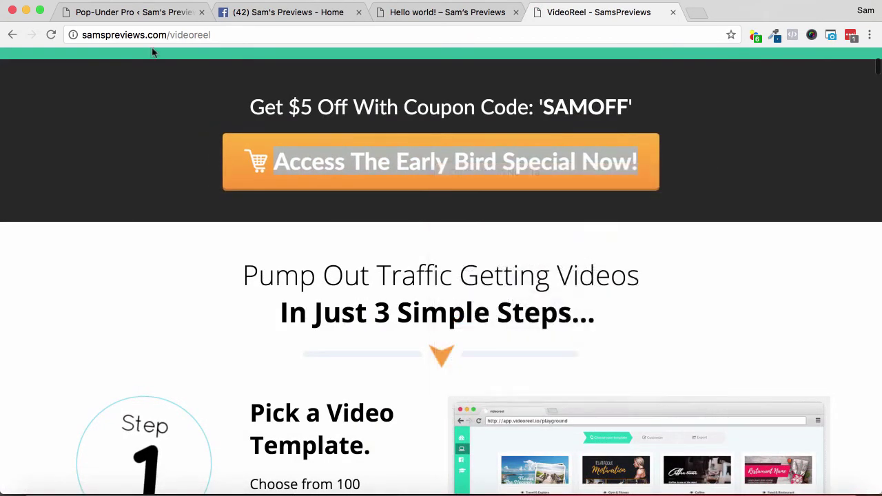
Replace the Sitewide URL in the Pop-Under Pro settings with the copied jvz1.com affiliate link and save the changes.
{"action": "left_click", "coordinate": [128, 12]}
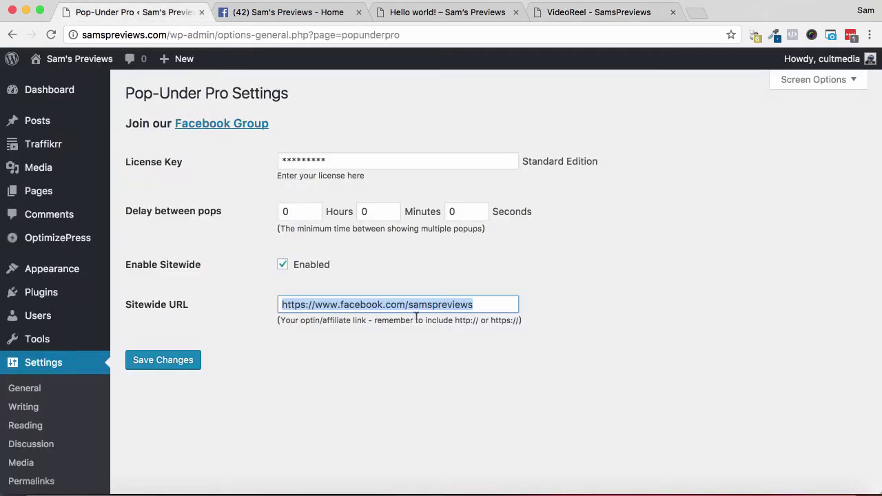
{"action": "key", "text": "super+v"}
{"action": "left_click", "coordinate": [172, 360]}
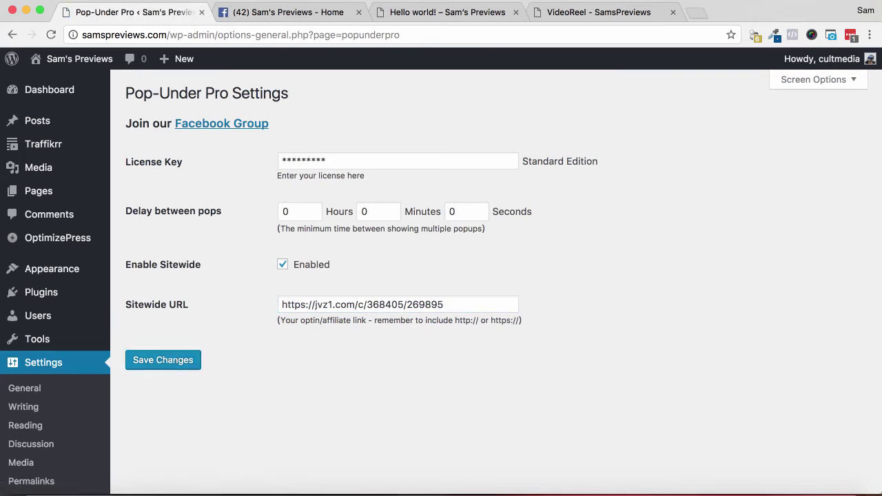
Close the current pop-under test tab, trigger the pop-under again from the "Hello world!" post, and view the page behind it.
{"action": "left_click", "coordinate": [359, 12]}
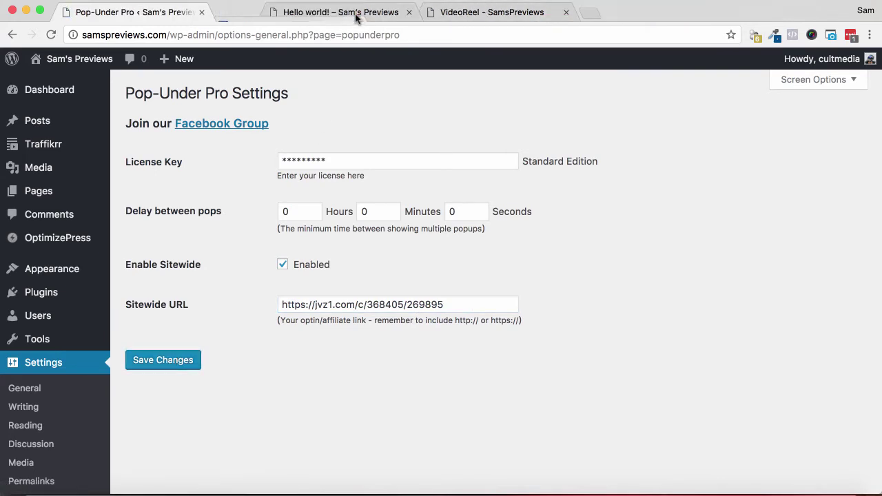
{"action": "left_click", "coordinate": [271, 13]}
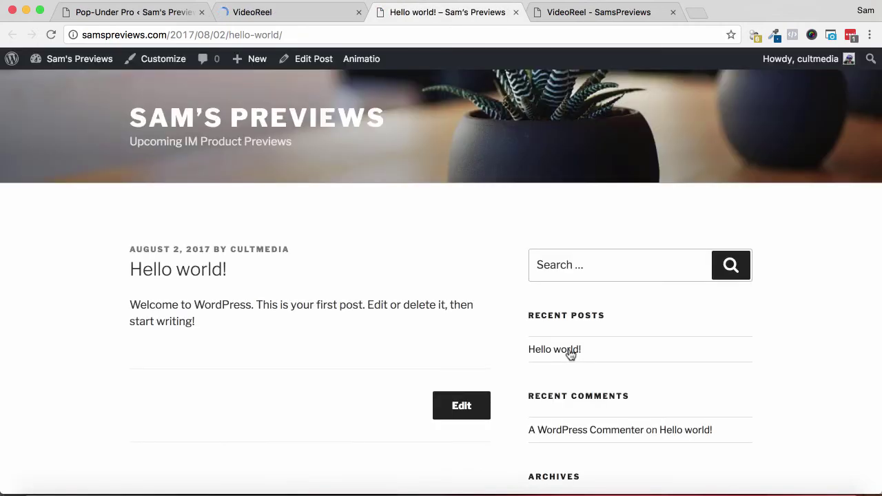
{"action": "left_click", "coordinate": [291, 9]}
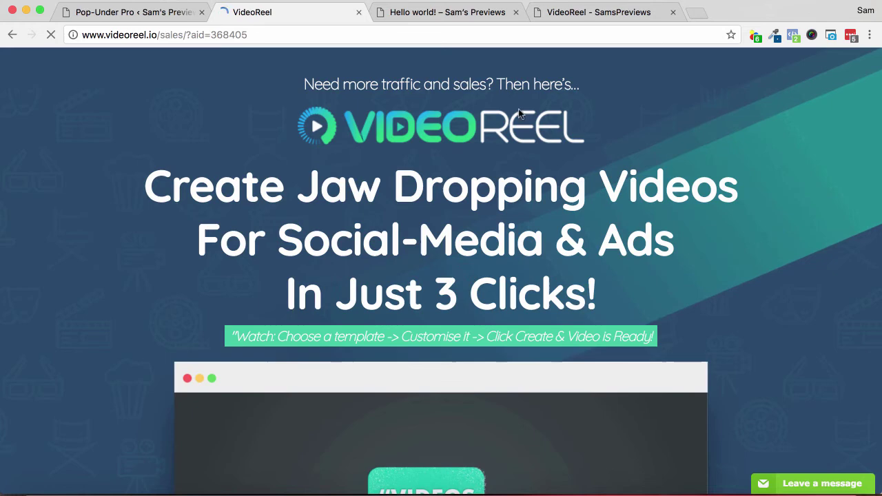
Compare the "Hello world!" post with the VideoReel page, close the post's tab, and return to the Pop-Under Pro settings.
{"action": "left_click", "coordinate": [474, 13]}
{"action": "left_click", "coordinate": [315, 12]}
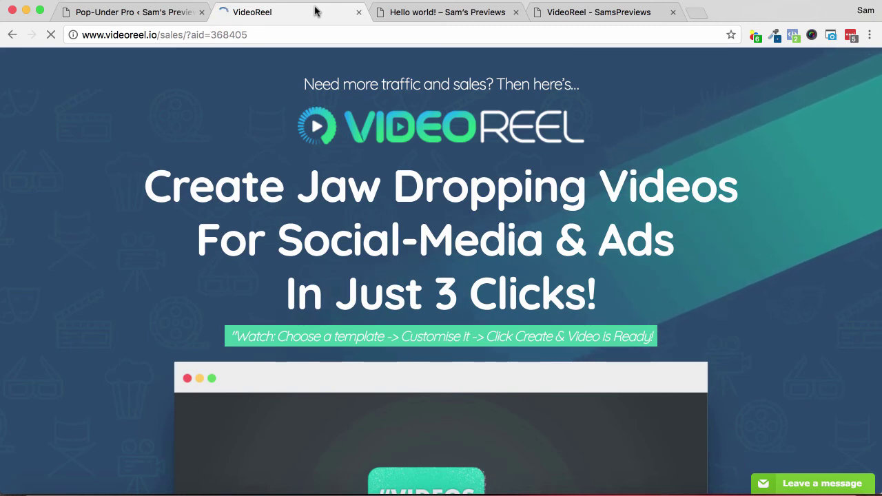
{"action": "left_click", "coordinate": [428, 12]}
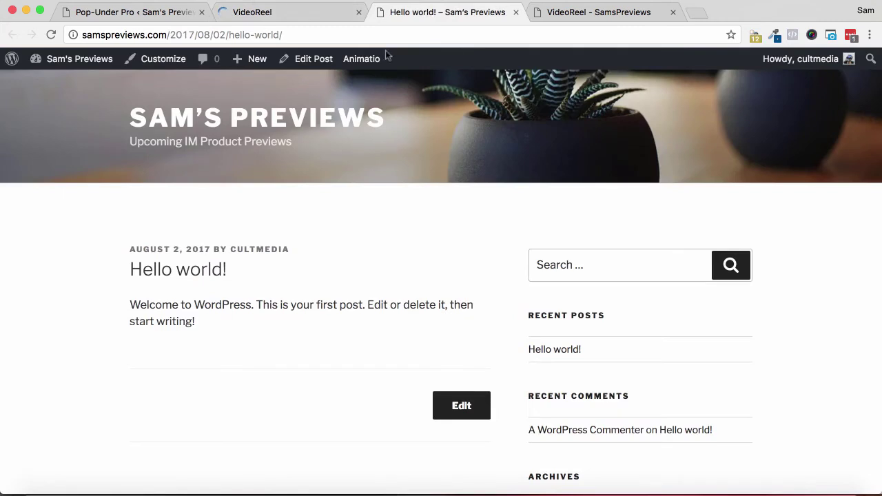
{"action": "left_click", "coordinate": [515, 13]}
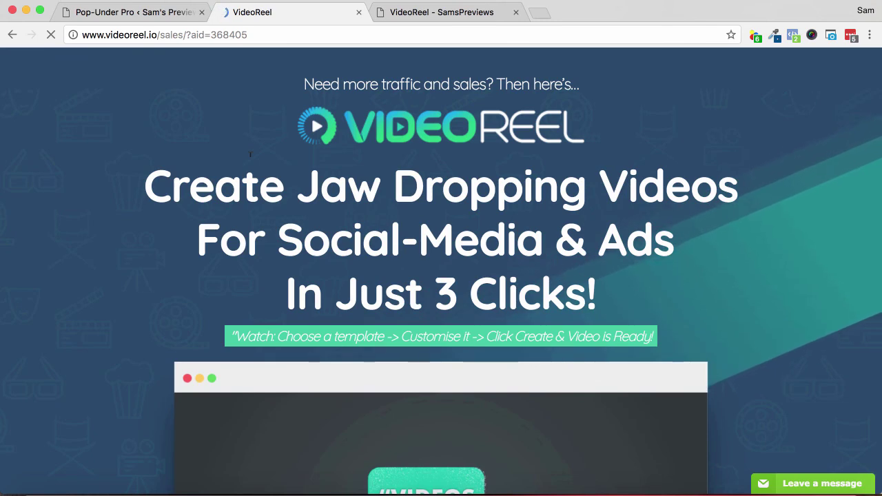
{"action": "left_click", "coordinate": [107, 12]}
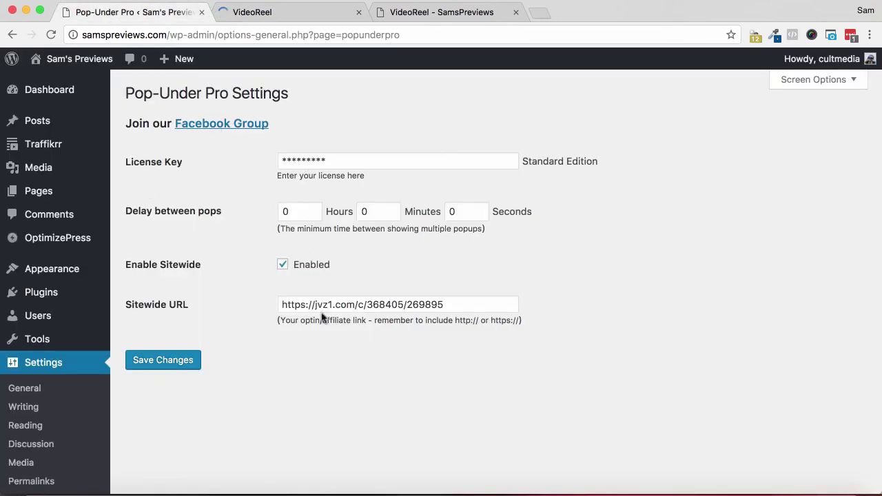